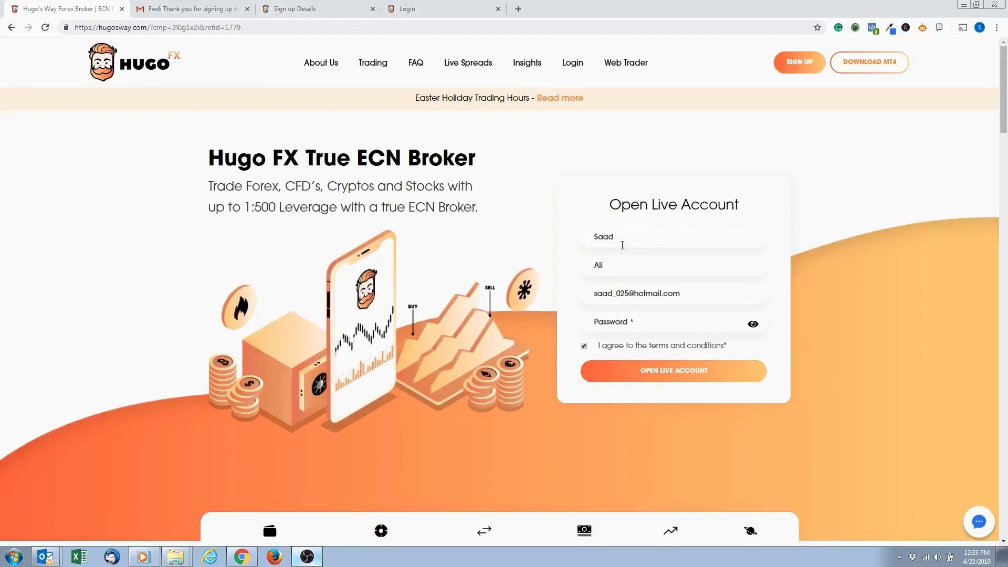
Step: Submit the completed live-account sign-up form and go to the Gmail confirmation email
left_click(646, 233)
left_click(548, 226)
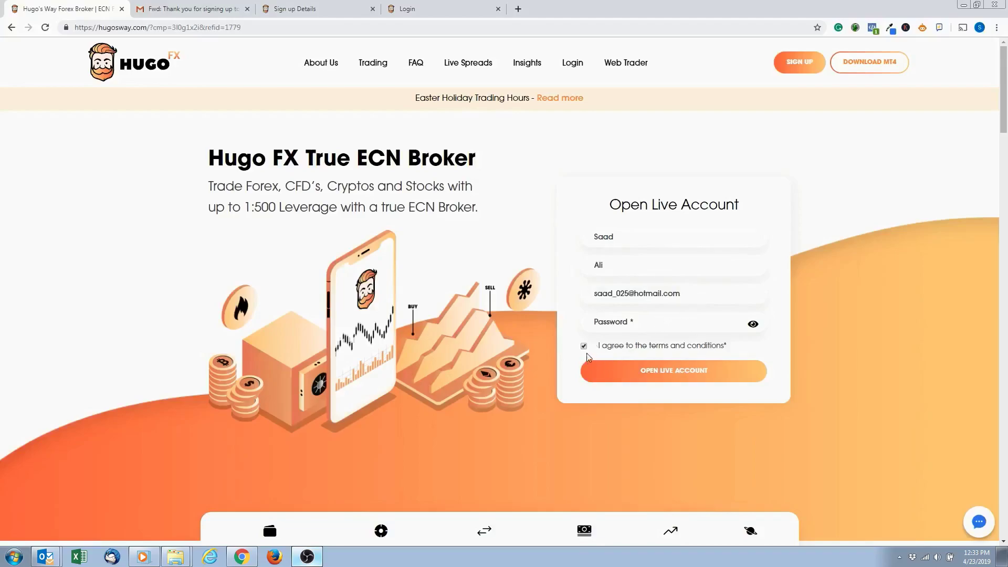
left_click(631, 376)
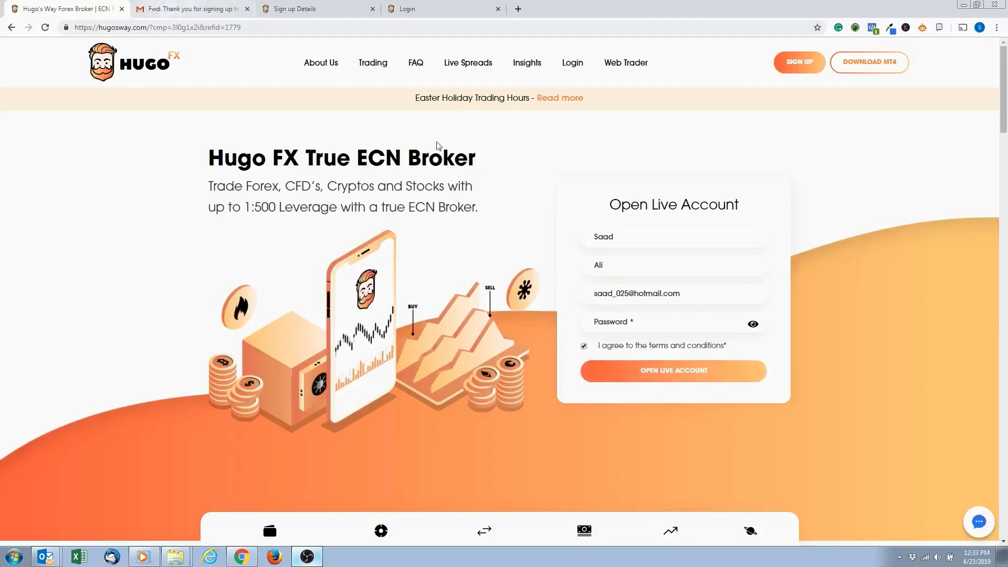
left_click(212, 8)
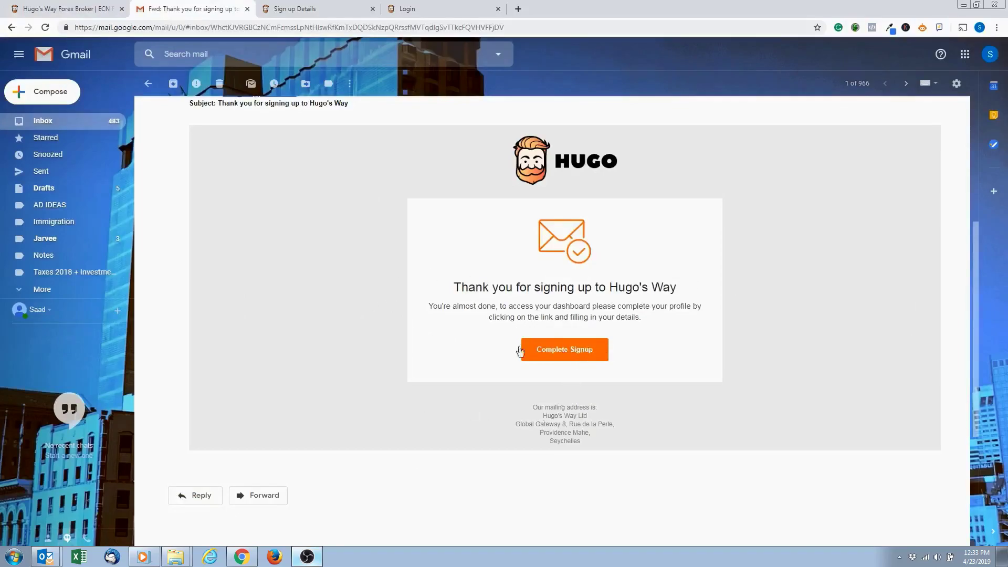
Step: Follow the email's Complete Signup link to reach the Account Creation Form
left_click(572, 352)
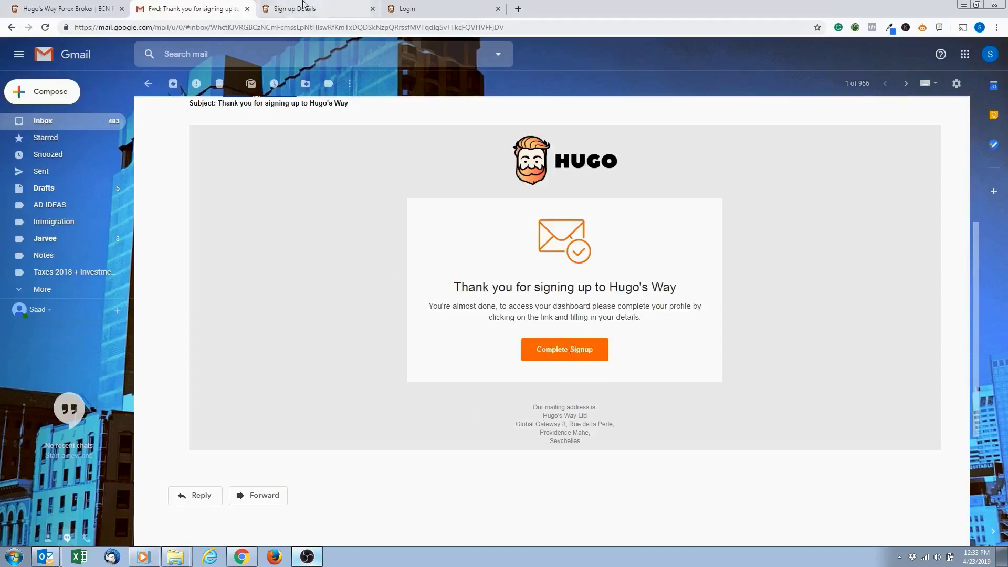
scroll(732, 278, "up", 2)
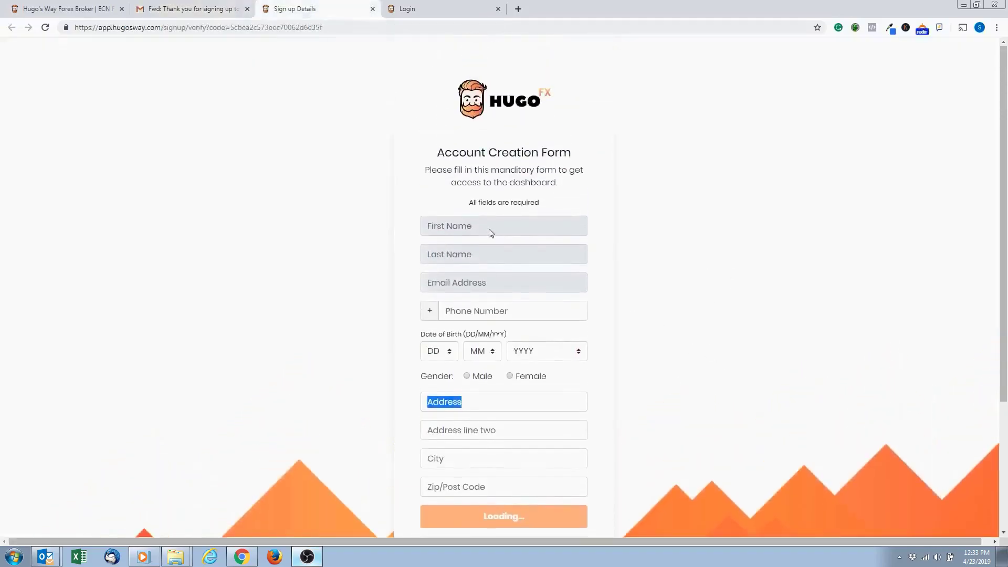
left_click(488, 229)
scroll(488, 234, "down", 1)
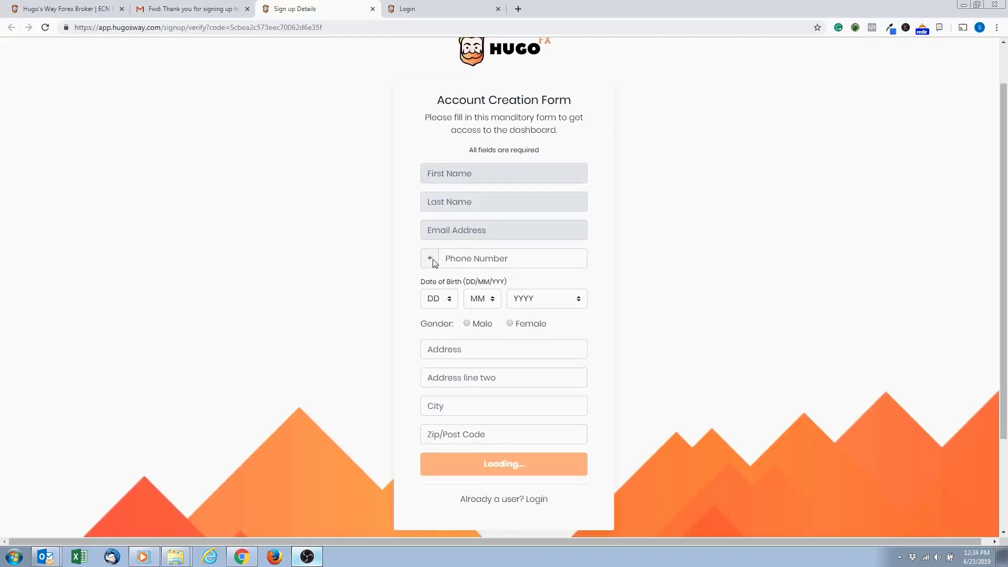
scroll(611, 325, "down", 1)
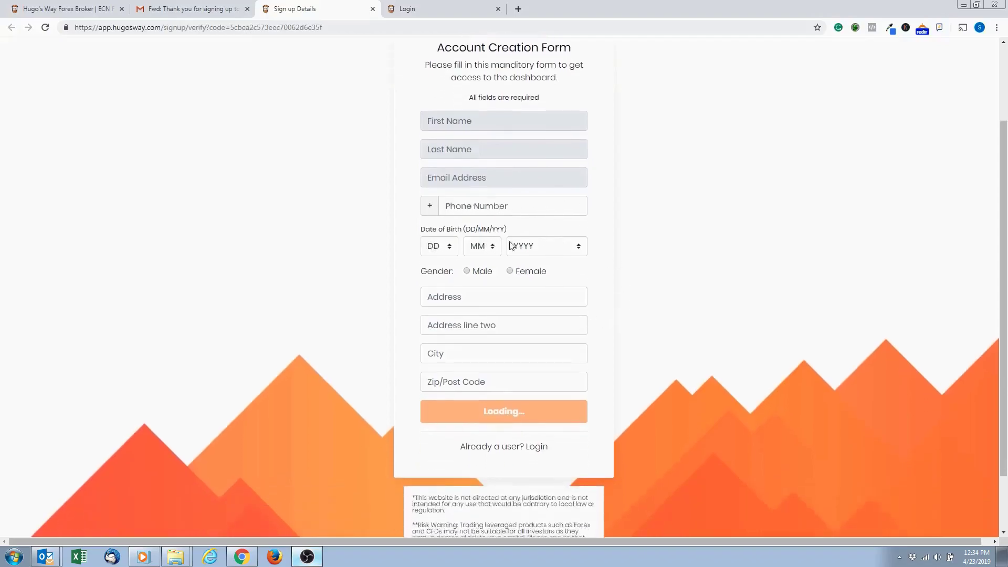
Step: Set gender to Male and dismiss the street address autofill suggestions
left_click(468, 271)
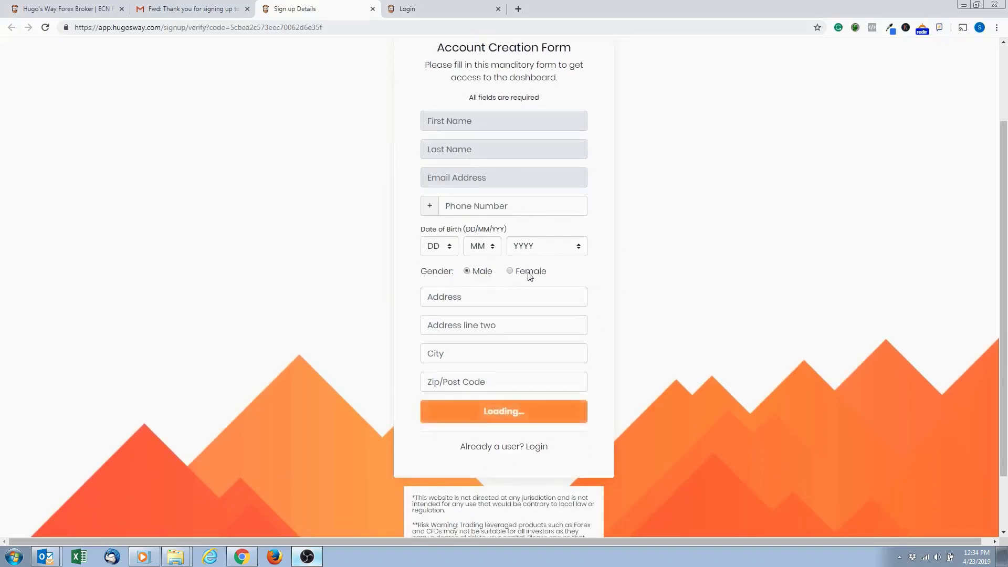
left_click(442, 294)
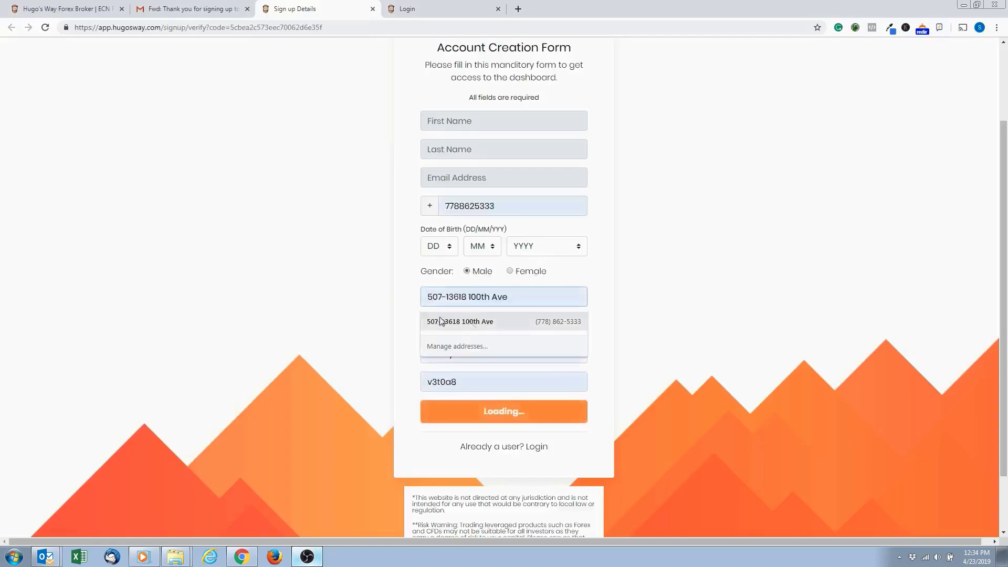
left_click(405, 305)
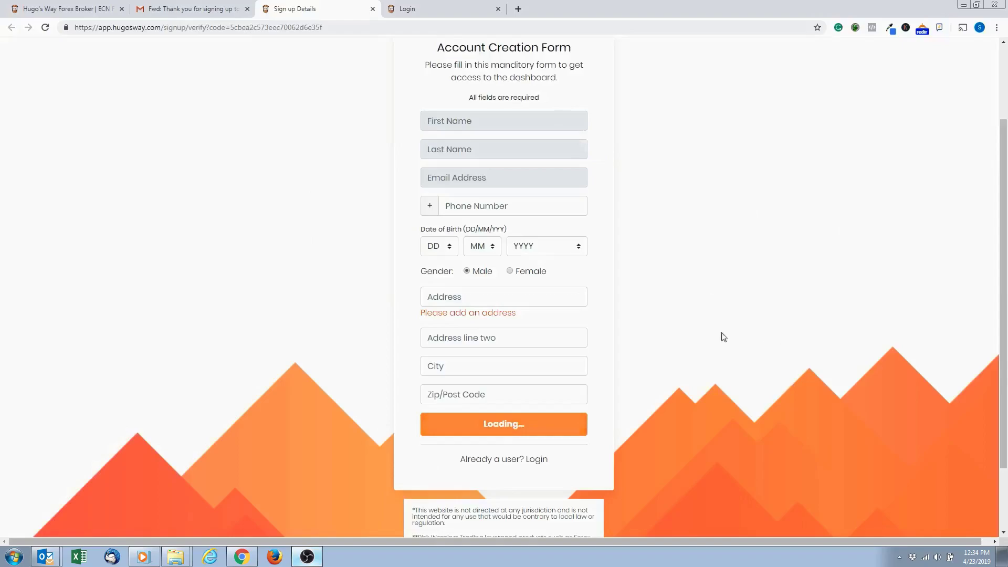
scroll(656, 265, "up", 1)
scroll(478, 273, "down", 2)
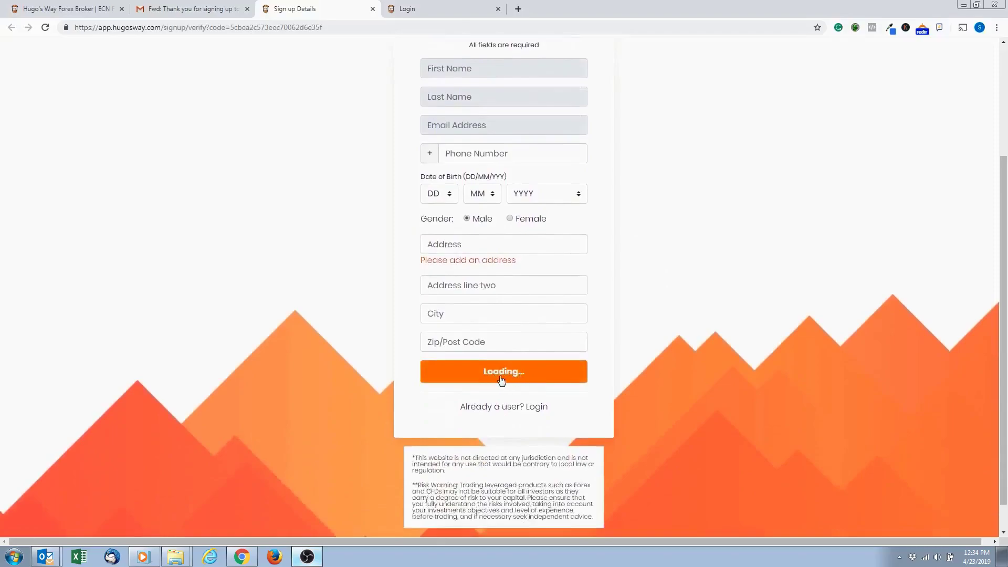
Step: Log in on the login page with the saved e-mail and password
left_click(412, 9)
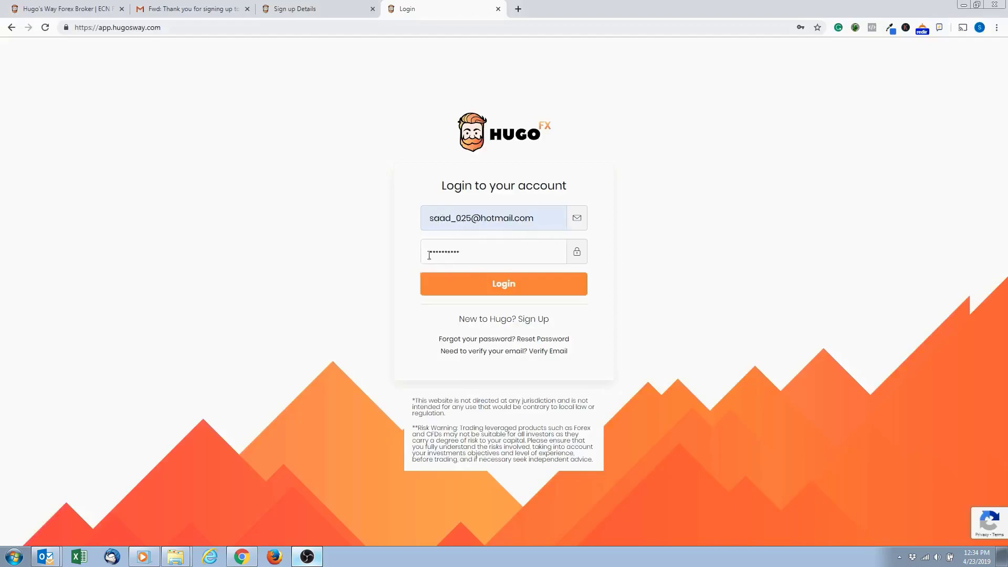
left_click(512, 282)
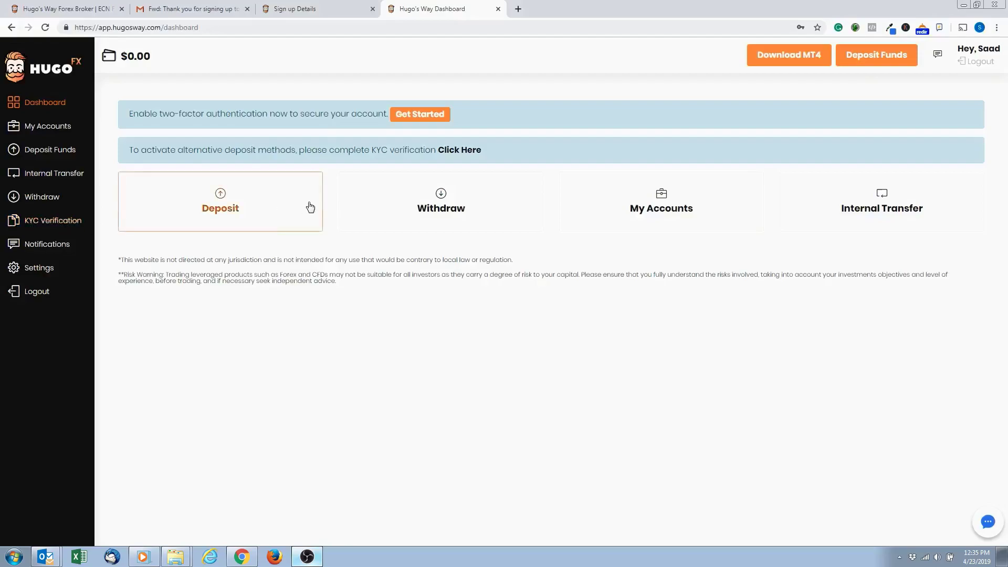
Step: Go to KYC Verification from the left sidebar
left_click(61, 224)
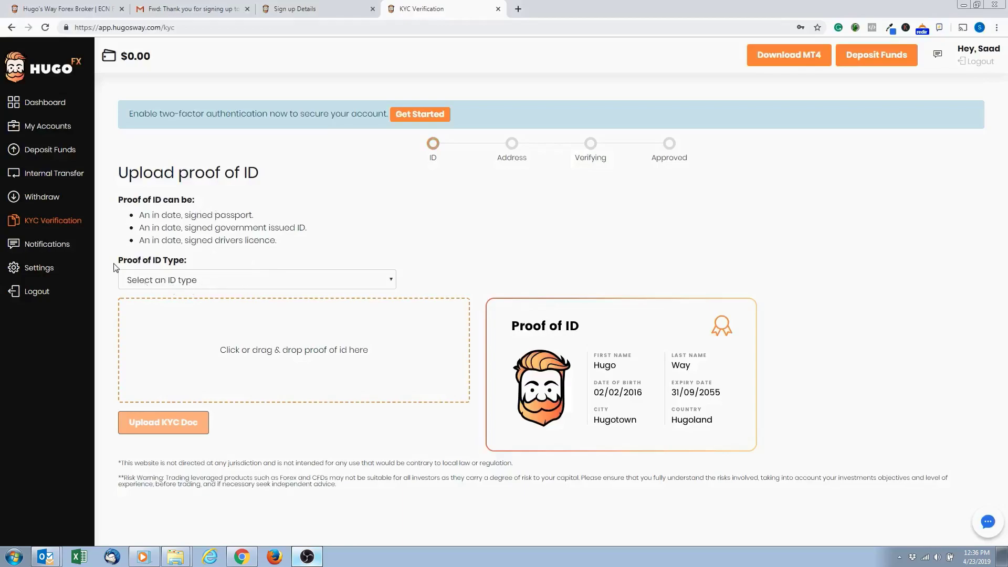
Step: Choose Driving Licence from the Proof of ID Type list
left_click(197, 280)
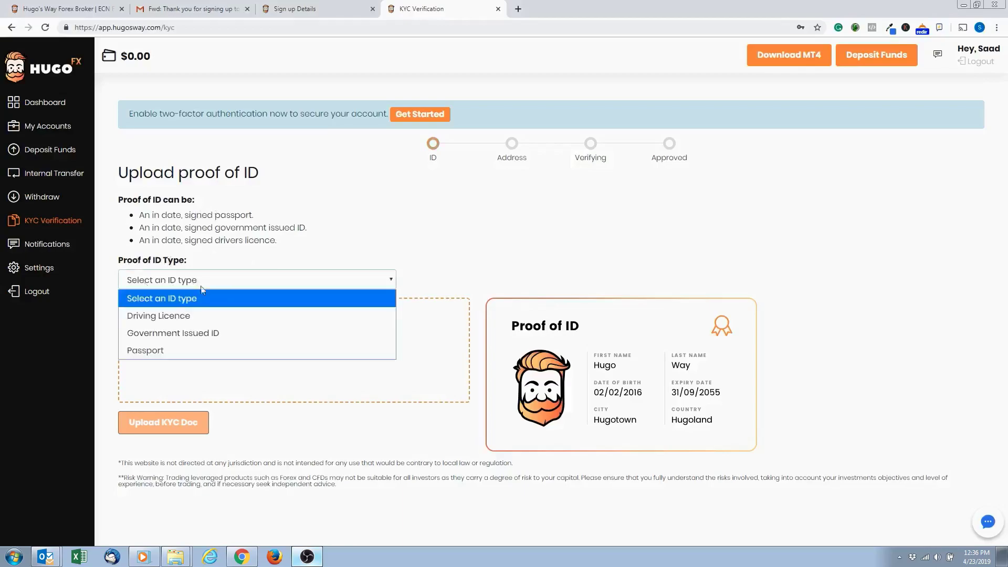
left_click(183, 318)
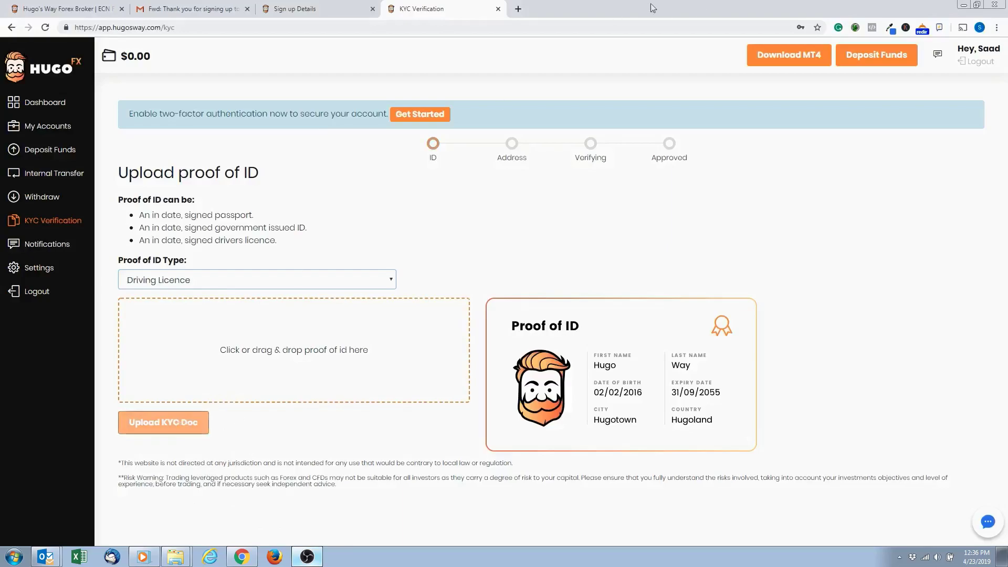
Step: Drop forex ad 1.JPG from the desktop into the proof-of-ID area and re-maximize the browser
left_click_drag(697, 5, 695, 47)
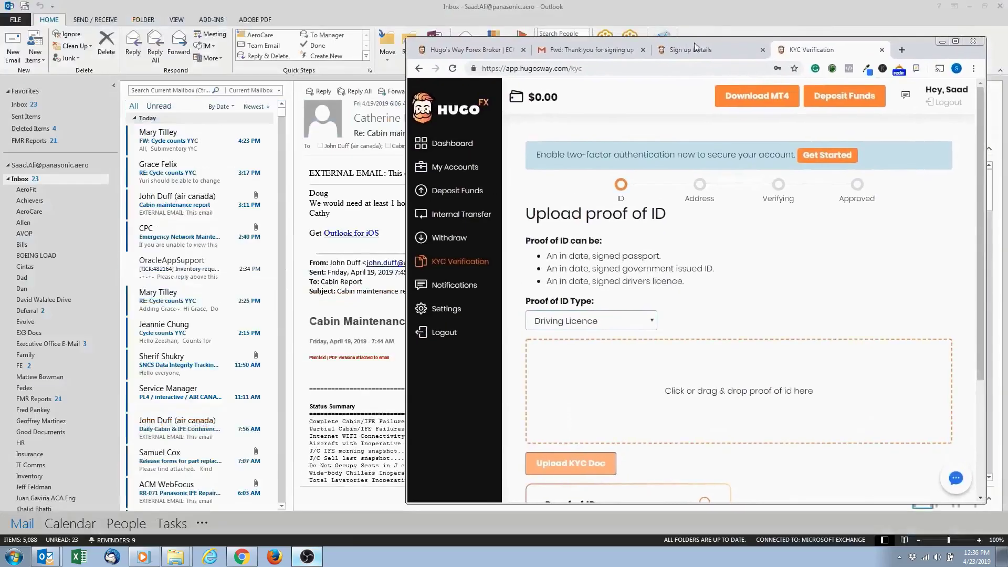
left_click(969, 6)
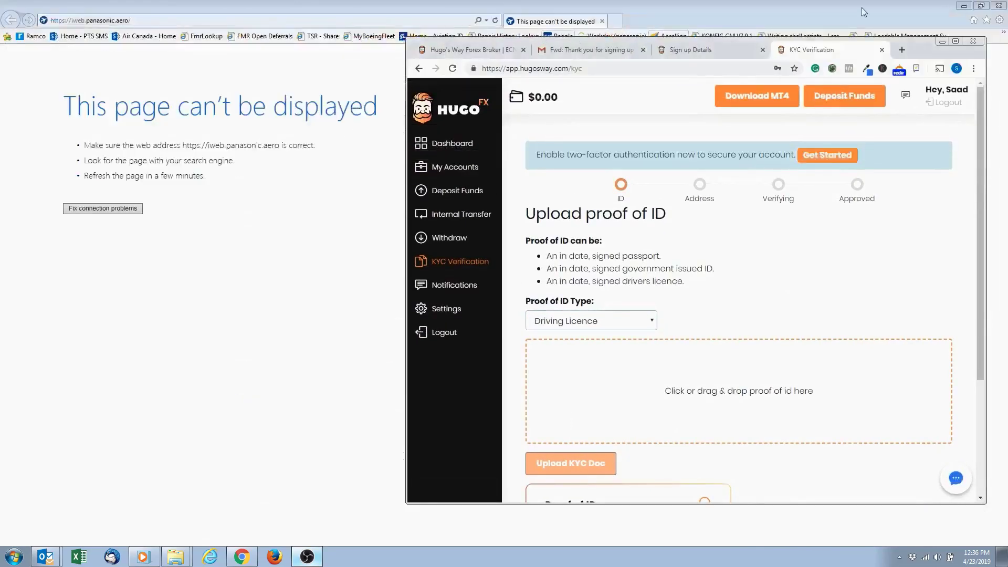
left_click(964, 5)
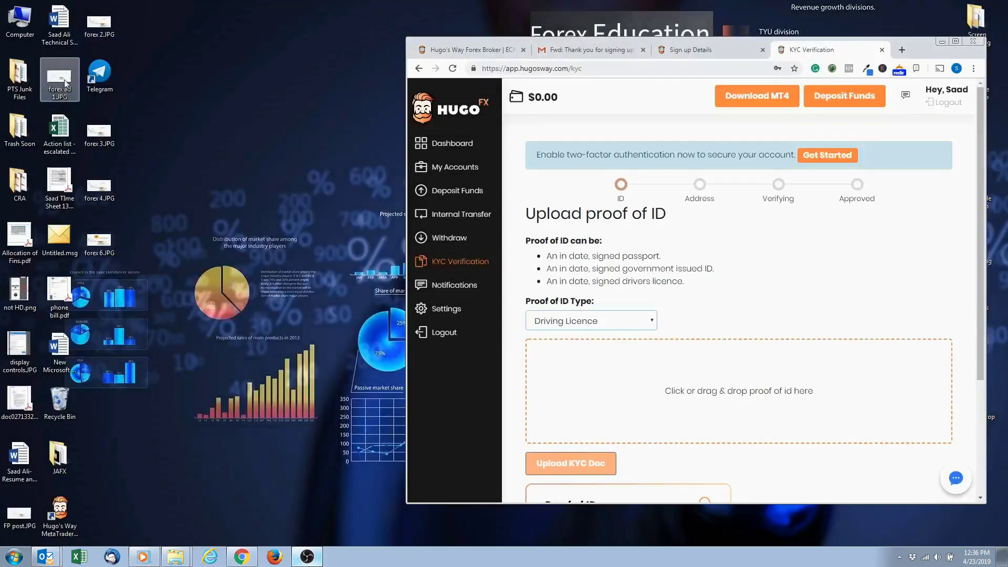
left_click_drag(290, 87, 291, 88)
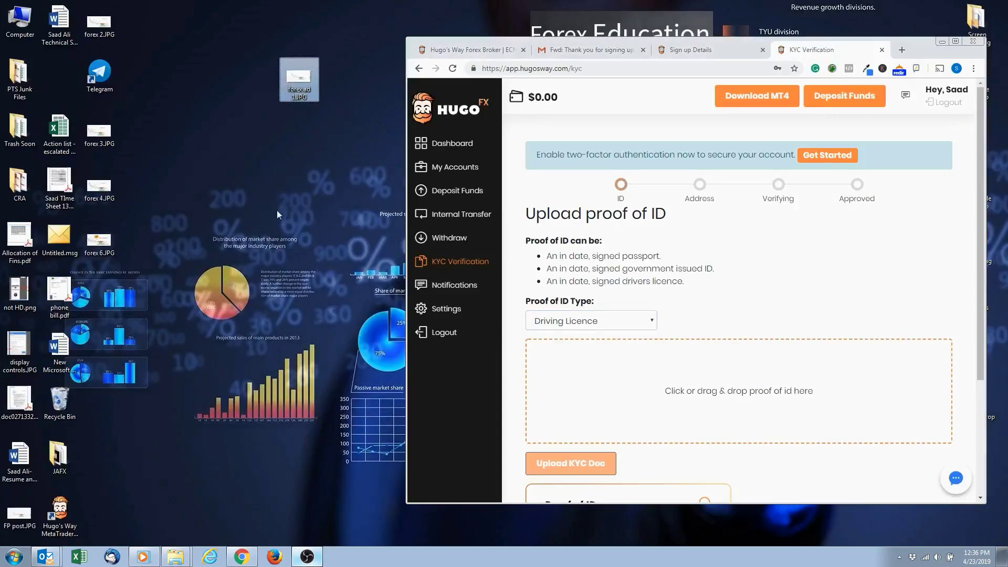
left_click_drag(726, 382, 727, 382)
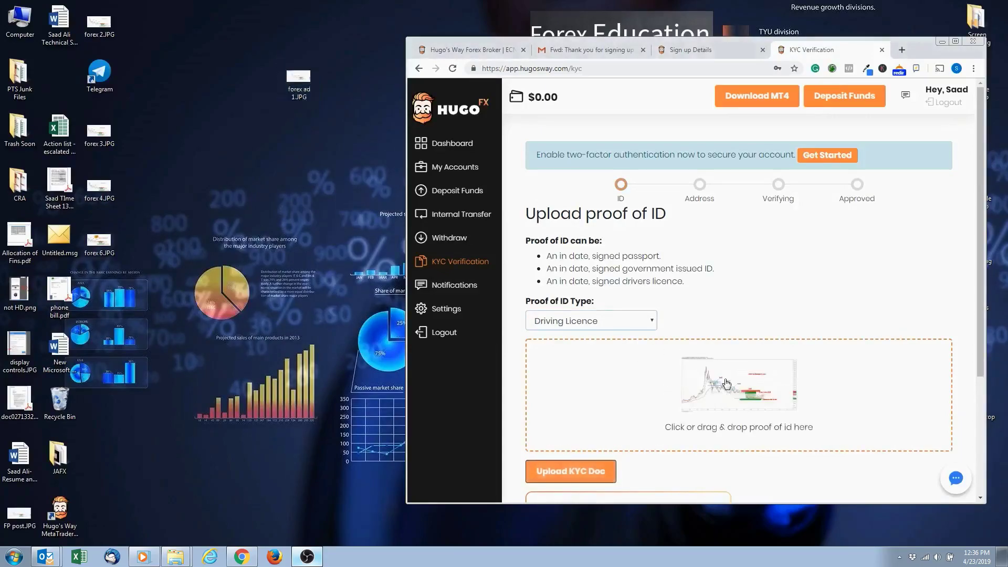
left_click(955, 41)
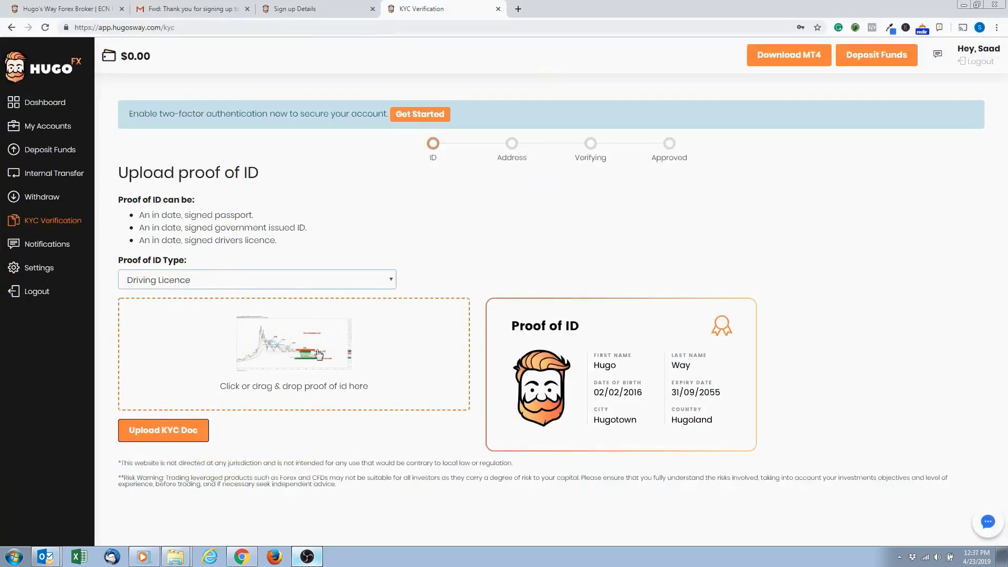
Step: Upload the driving licence image and acknowledge the Uploaded! confirmation
left_click(170, 431)
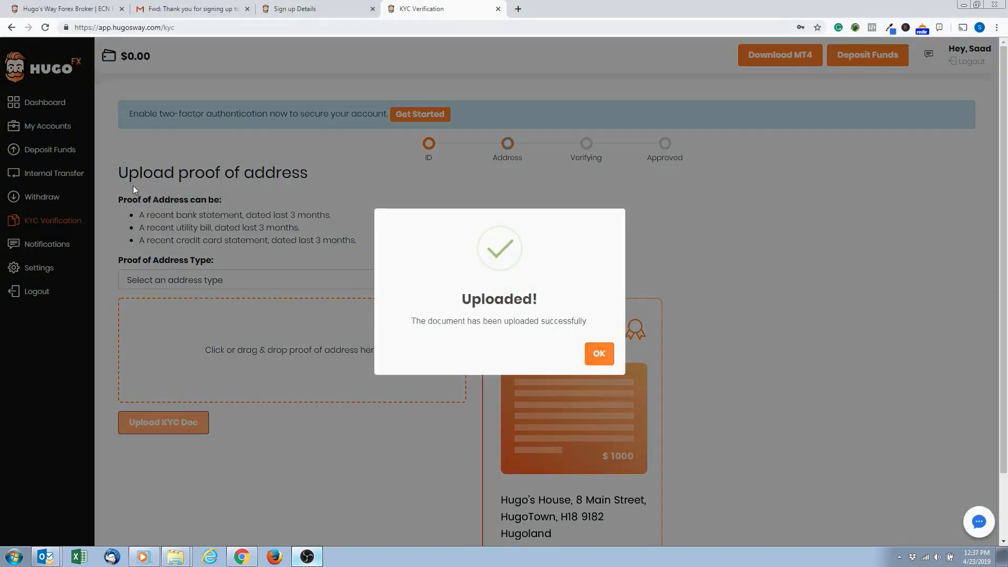
left_click(598, 353)
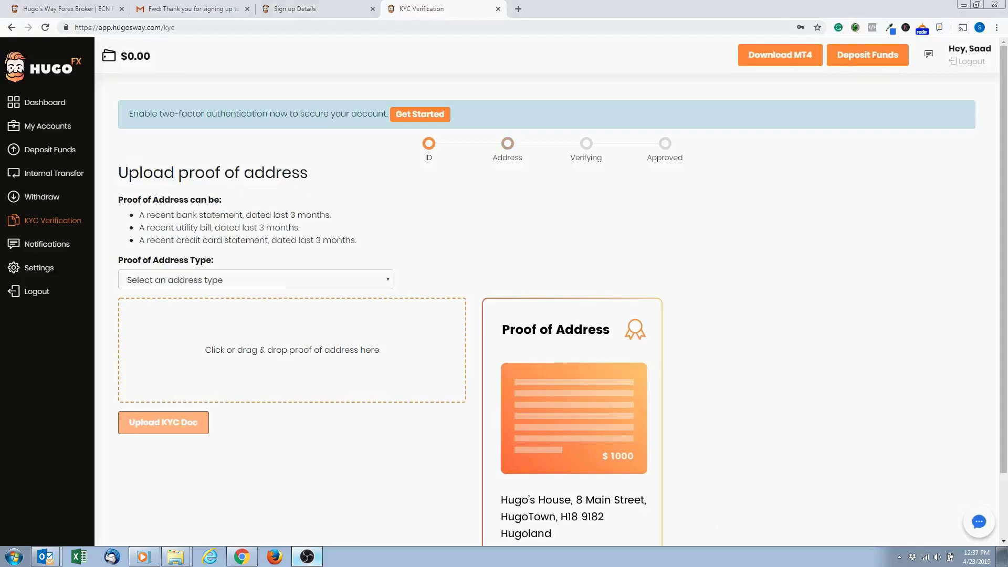
Step: Mute System Sounds in the Volume Mixer, then go back to the KYC page
left_click(937, 557)
left_click(931, 534)
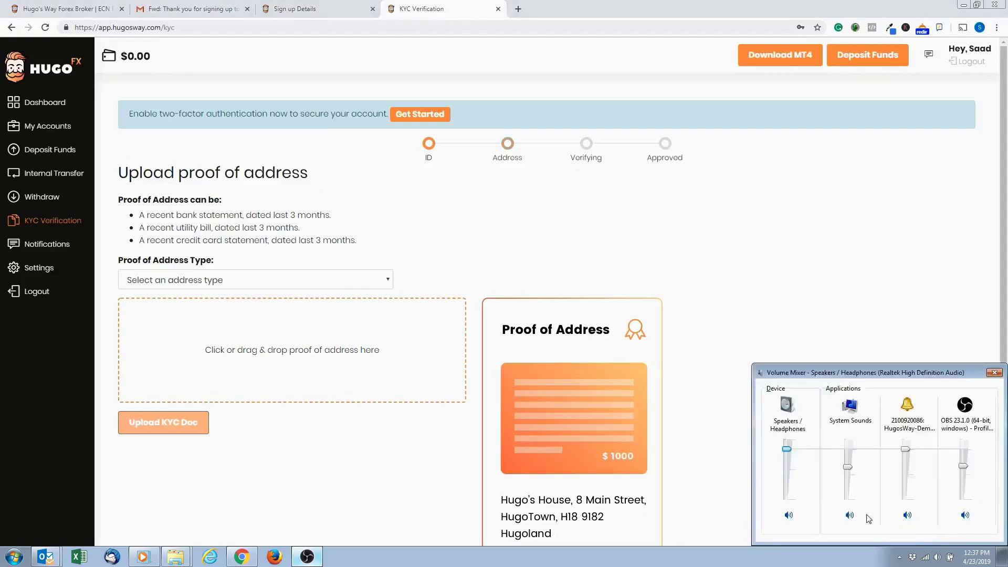
left_click(849, 515)
left_click(885, 260)
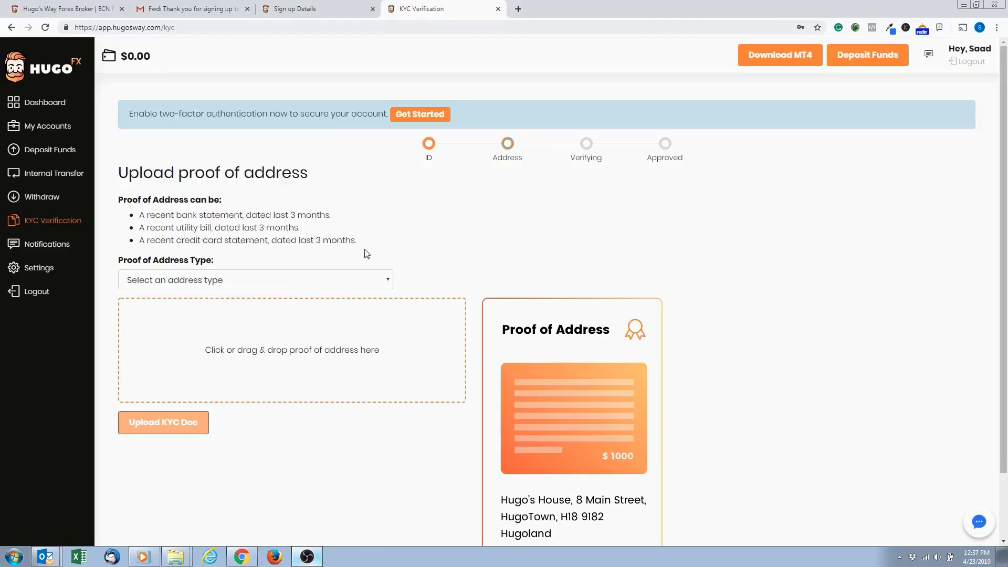
Step: Pick Utility Bill as the proof-of-address type and browse for the document file
left_click(228, 282)
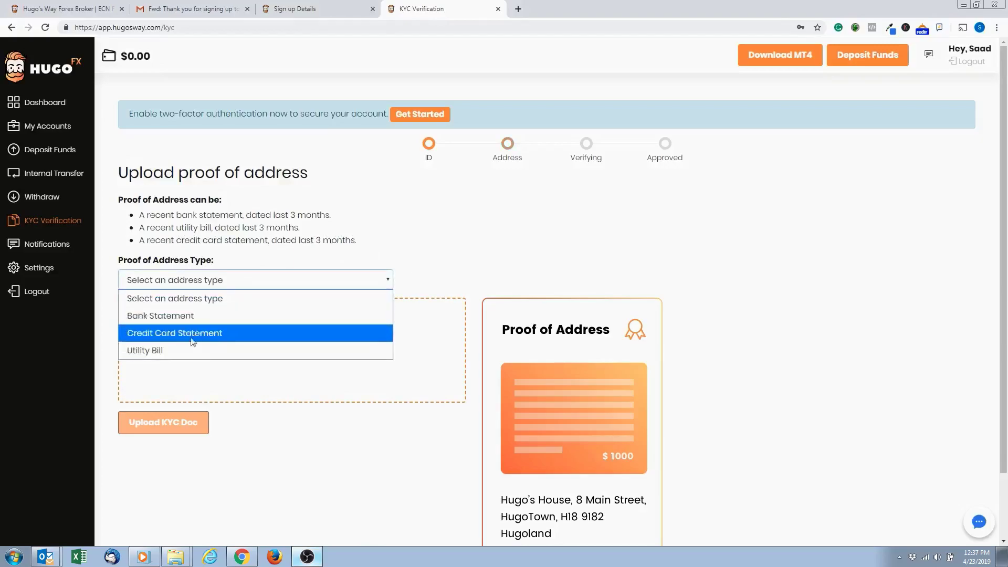
left_click(171, 350)
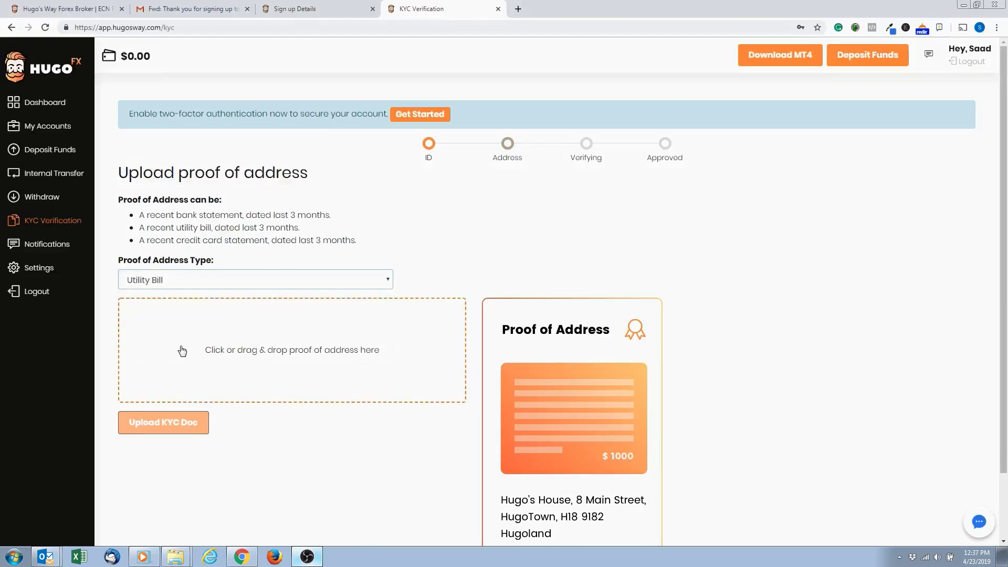
left_click(193, 285)
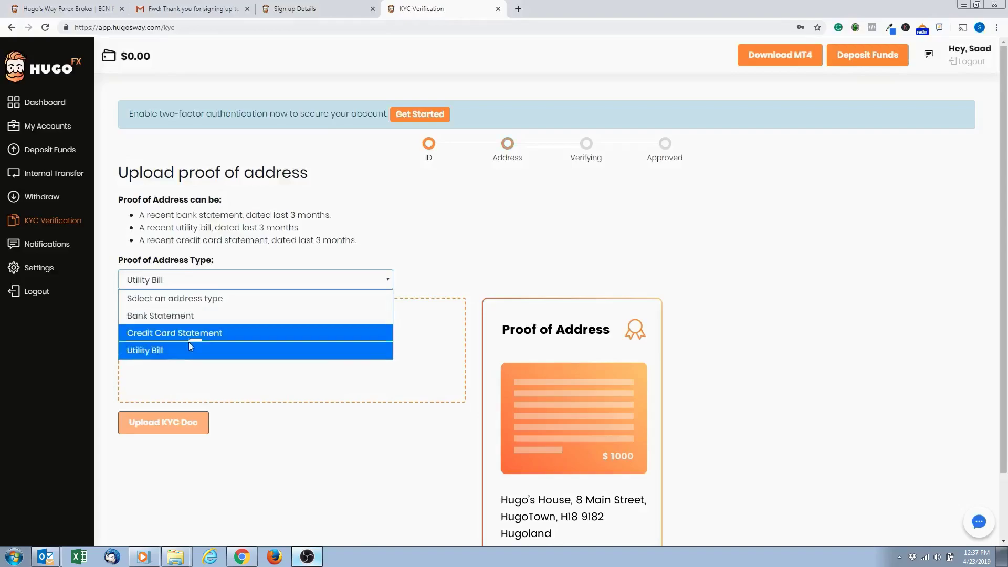
left_click(205, 387)
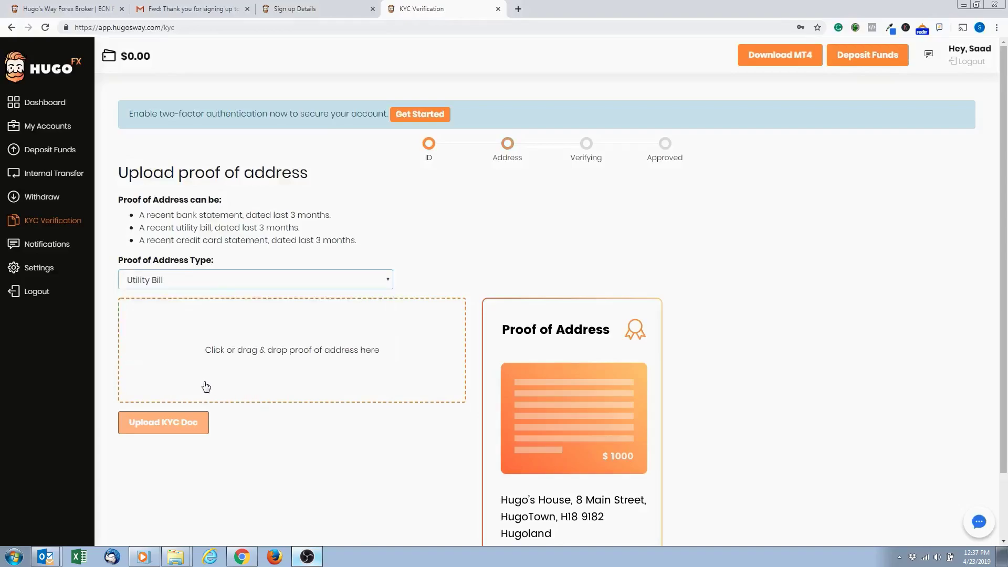
left_click(222, 353)
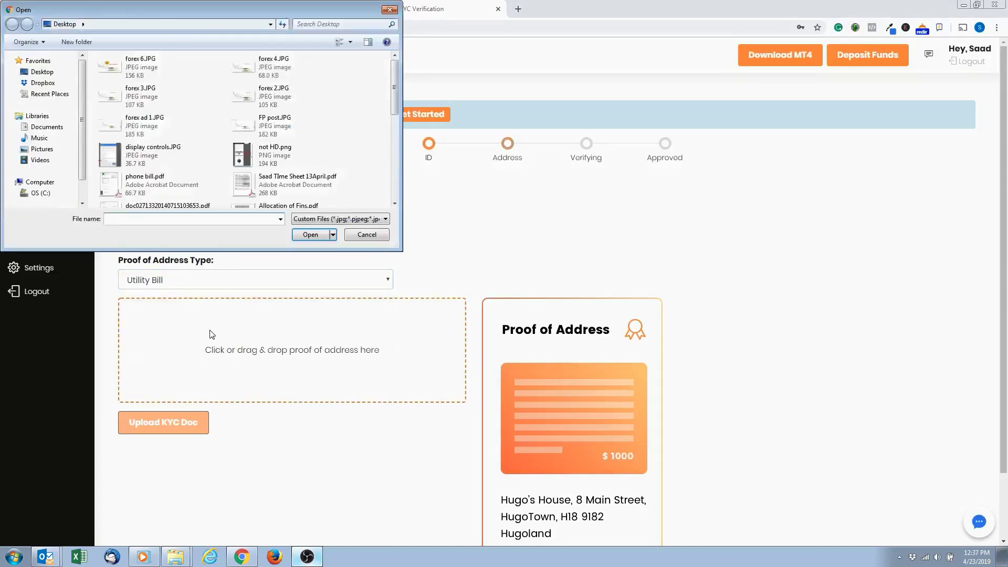
Step: Attach forex ad 1.JPG from the Desktop as the utility bill image
left_click(366, 235)
left_click(279, 363)
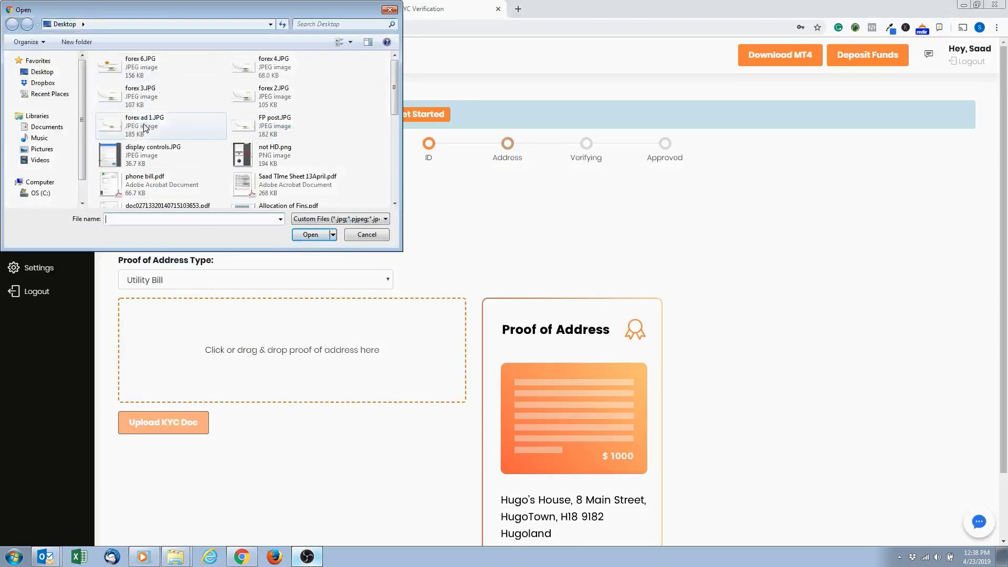
left_click(144, 121)
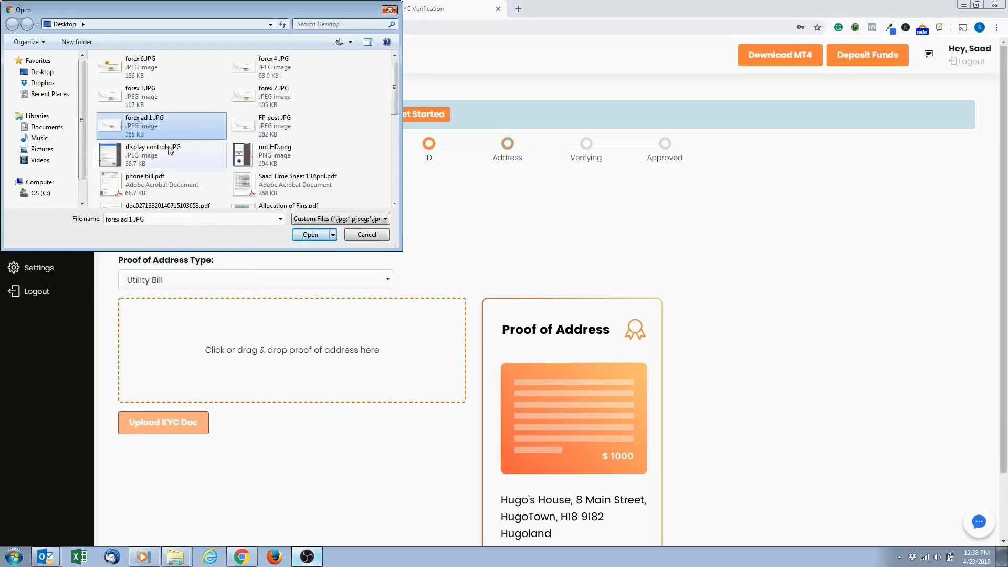
left_click(310, 235)
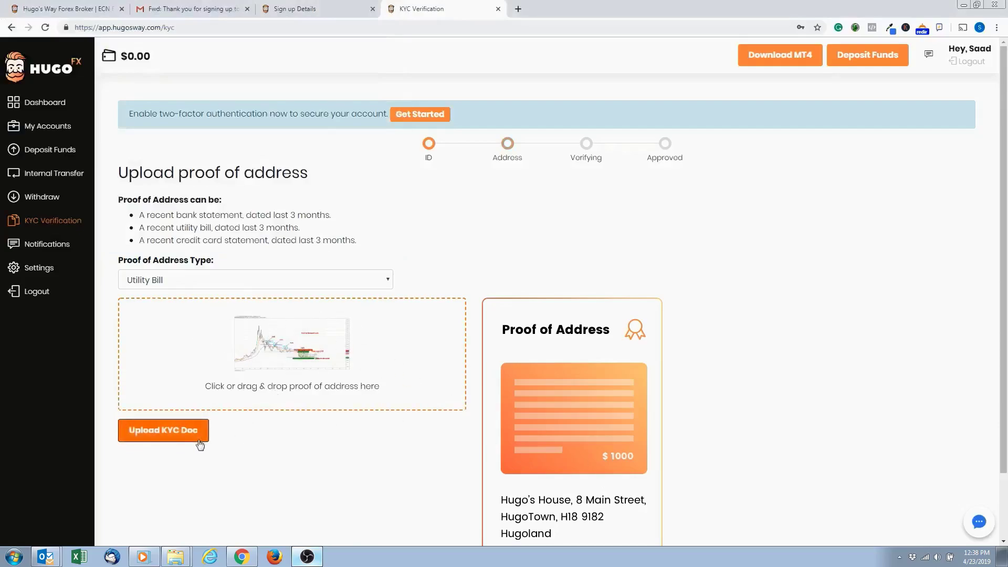
Step: Upload the proof-of-address KYC document and confirm the Uploaded! message
left_click(157, 432)
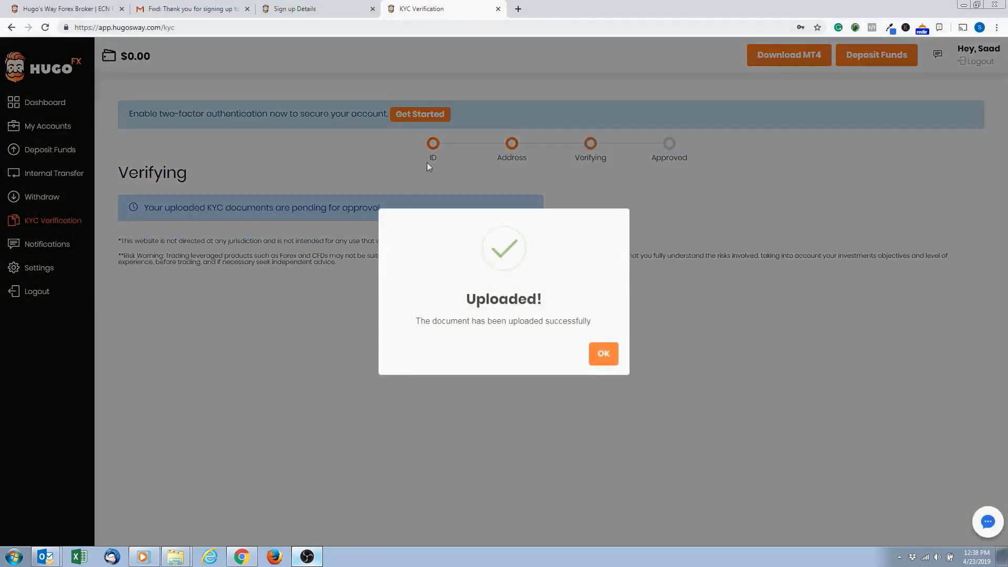
left_click(608, 359)
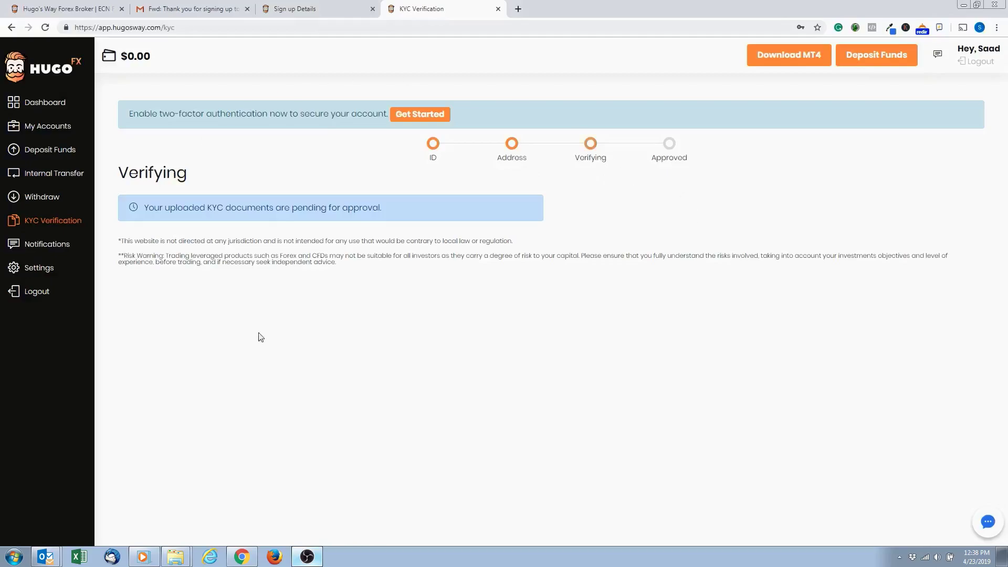
Step: Return to the Hugo's Way dashboard from the left sidebar
left_click(40, 104)
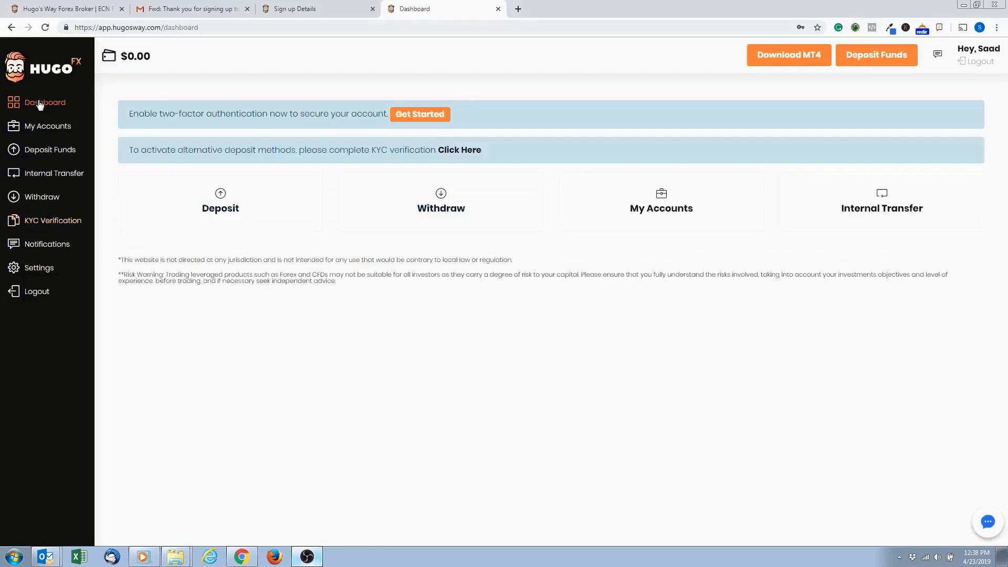